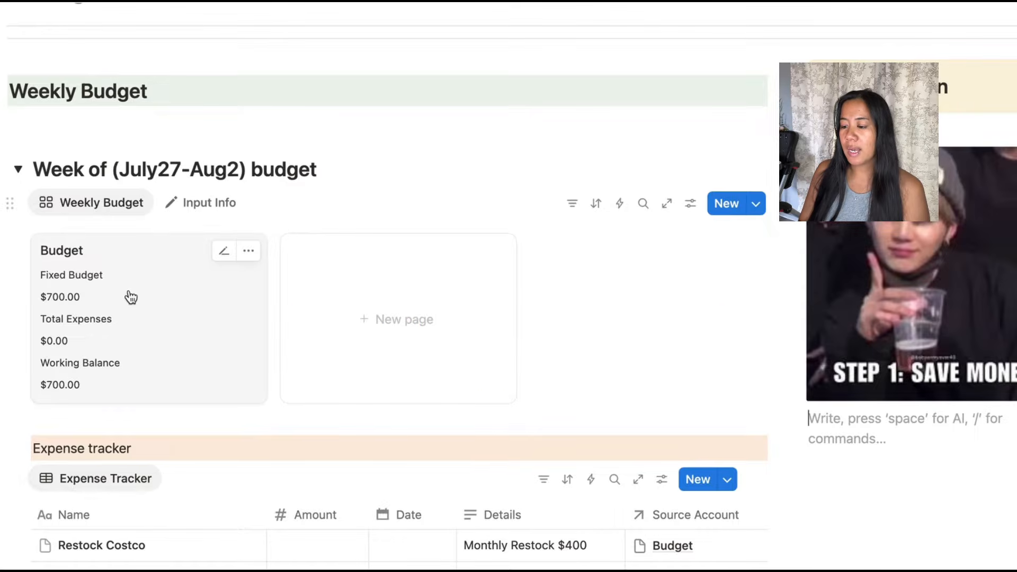
- Enter $392.66 as the amount for Restock Costco in the expense tracker
{"action": "scroll", "coordinate": [131, 297], "scroll_direction": "down", "scroll_amount": 3}
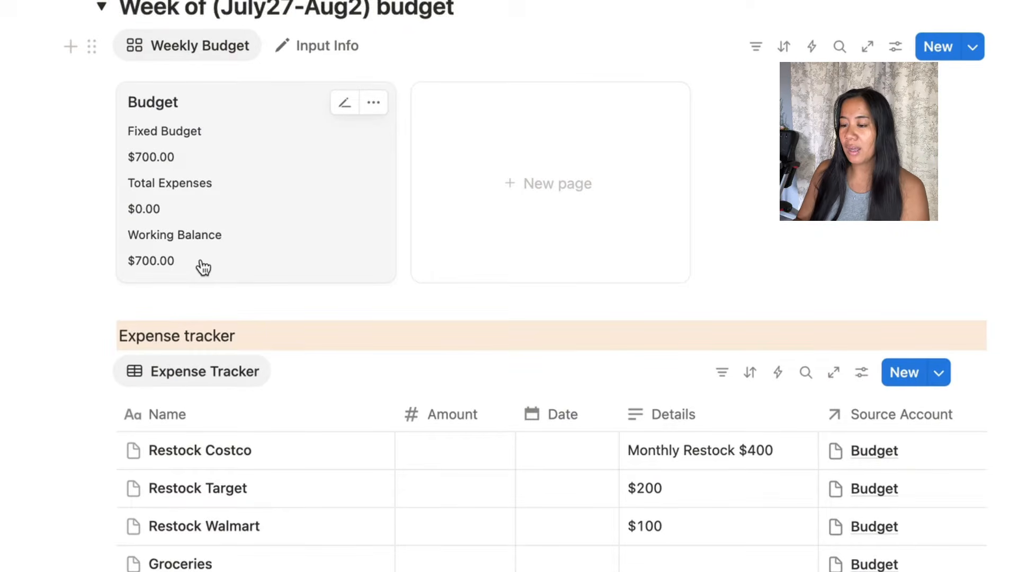
{"action": "scroll", "coordinate": [416, 284], "scroll_direction": "down", "scroll_amount": 2}
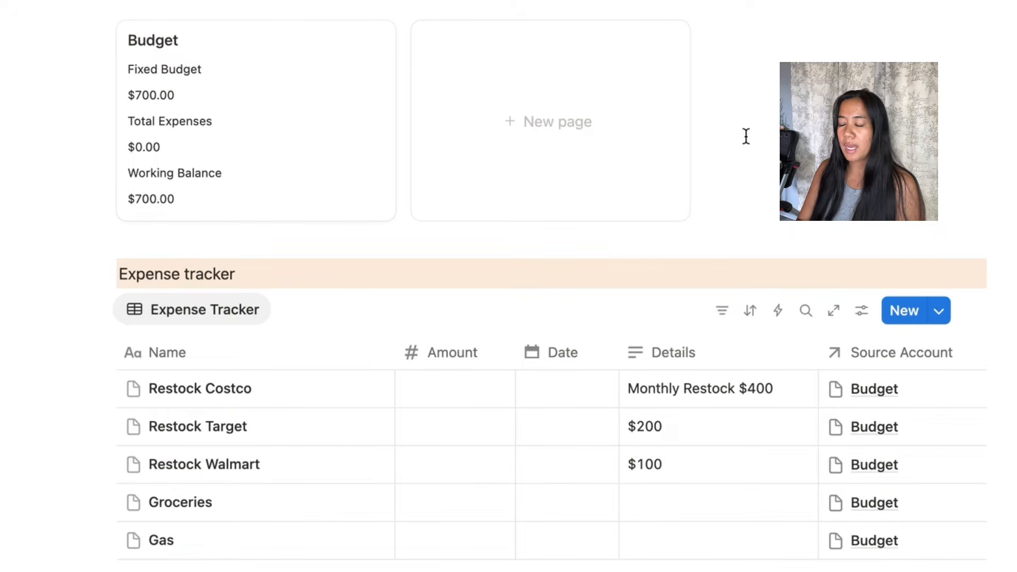
{"action": "scroll", "coordinate": [1007, 250], "scroll_direction": "down", "scroll_amount": 1}
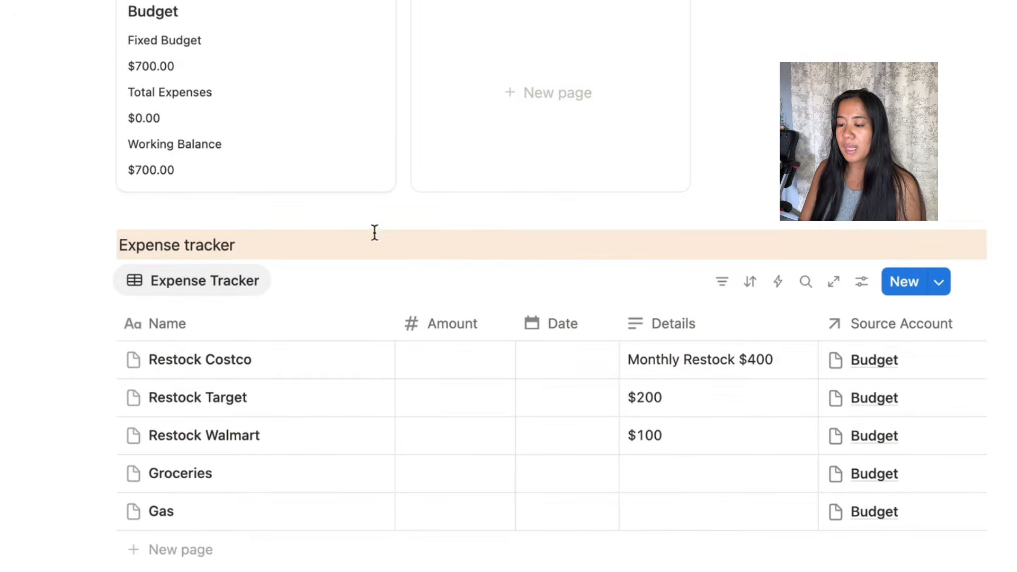
{"action": "left_click", "coordinate": [472, 371]}
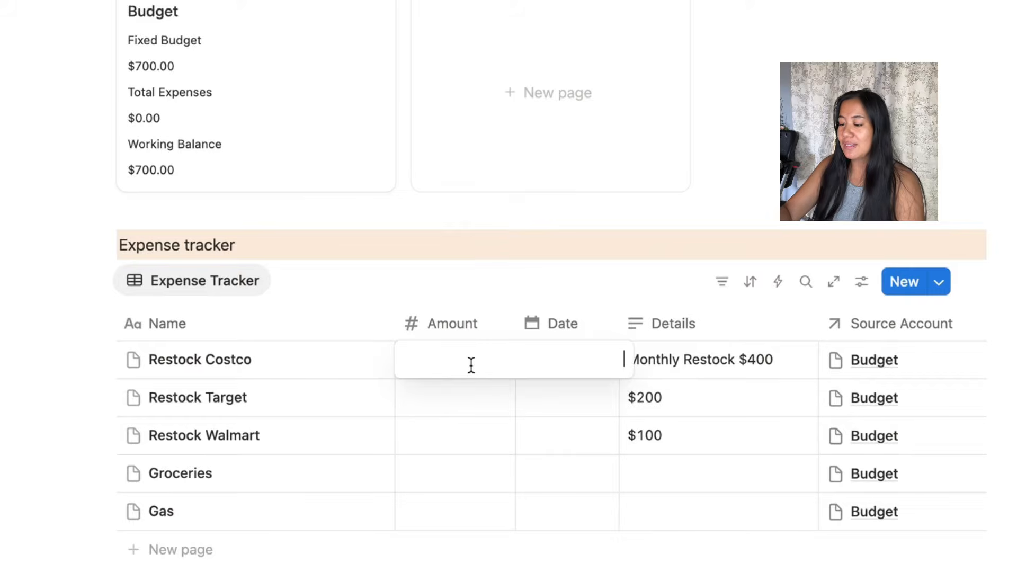
{"action": "type", "text": "$3"}
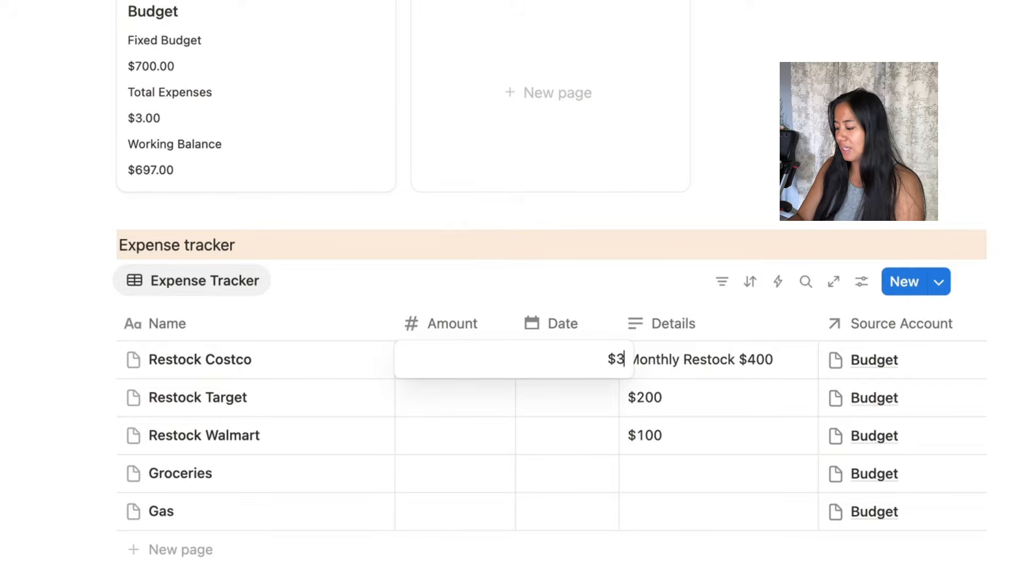
{"action": "type", "text": "92"}
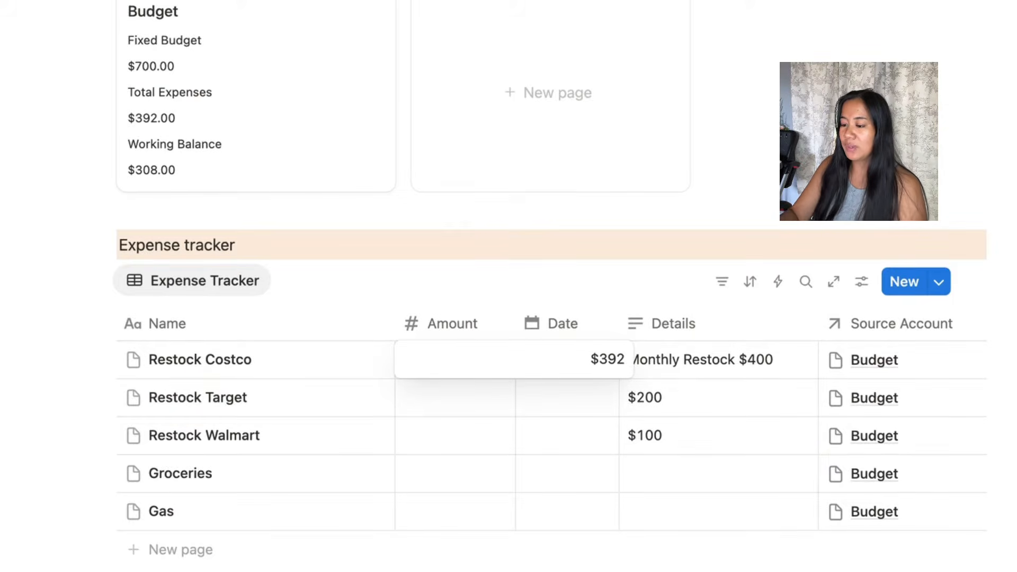
{"action": "type", "text": ".66"}
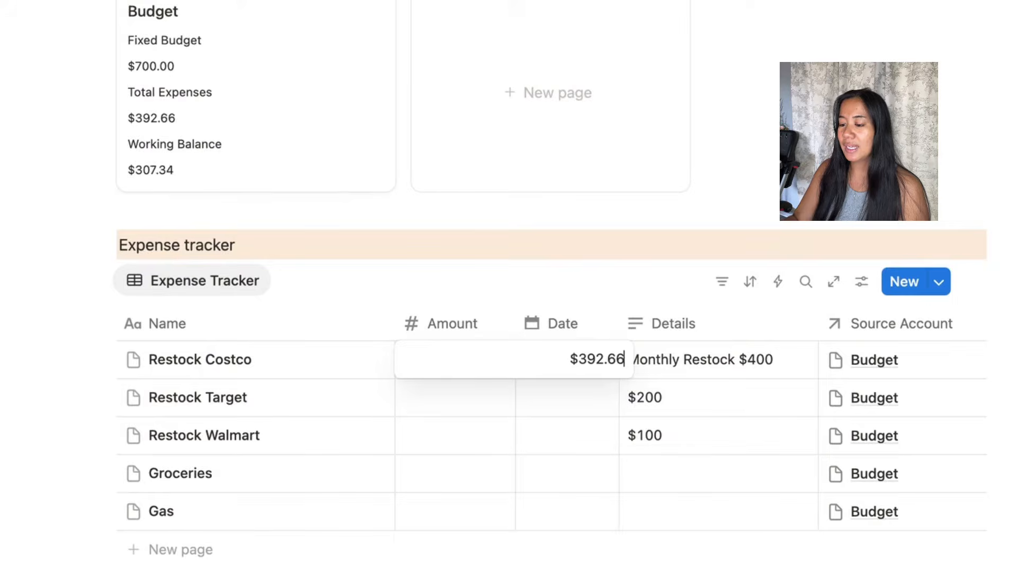
{"action": "key", "text": "Return"}
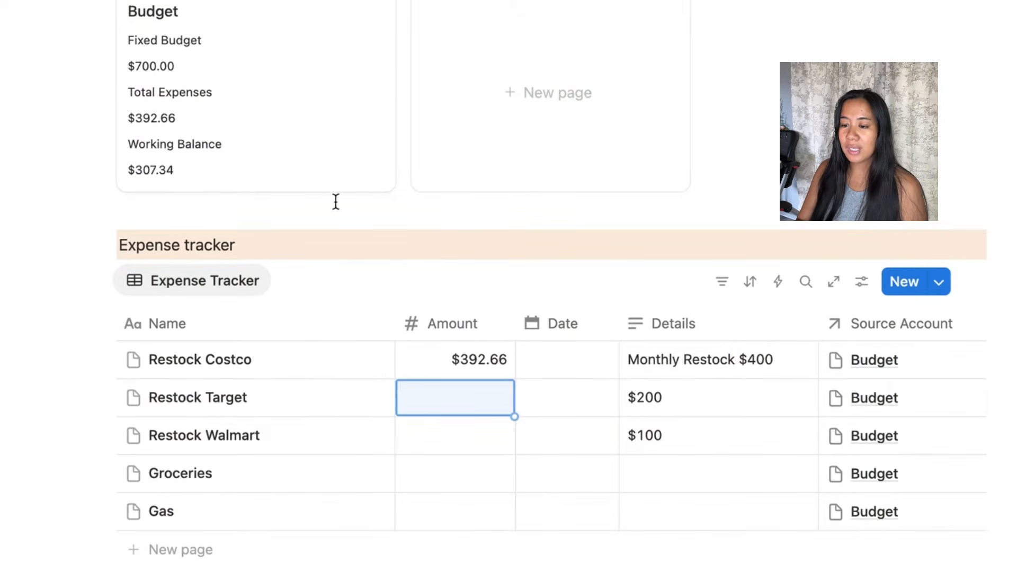
- Record an amount of 209.51 for the Restock Target expense
{"action": "scroll", "coordinate": [212, 98], "scroll_direction": "up", "scroll_amount": 2}
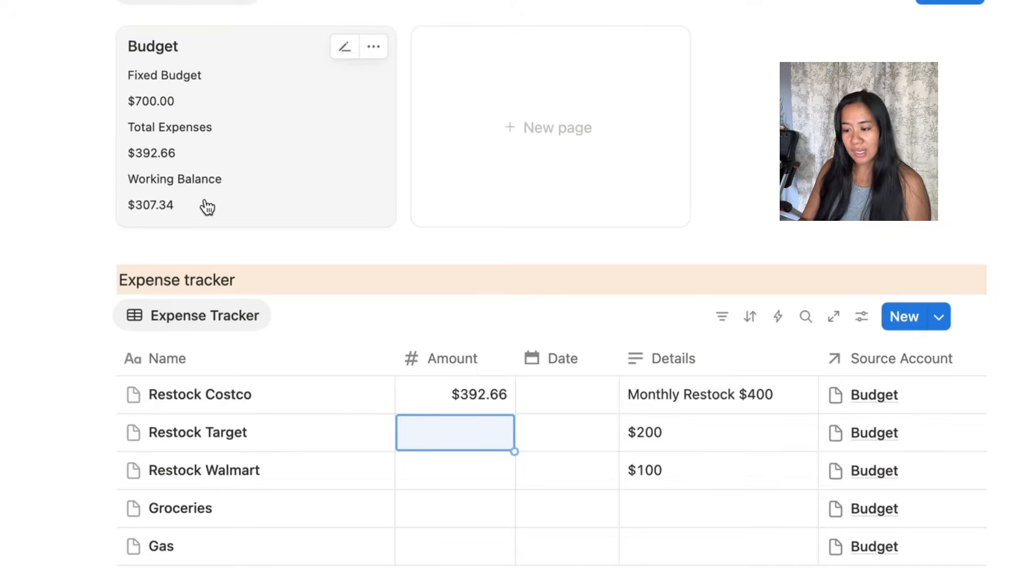
{"action": "left_click", "coordinate": [493, 433]}
{"action": "left_click", "coordinate": [493, 433]}
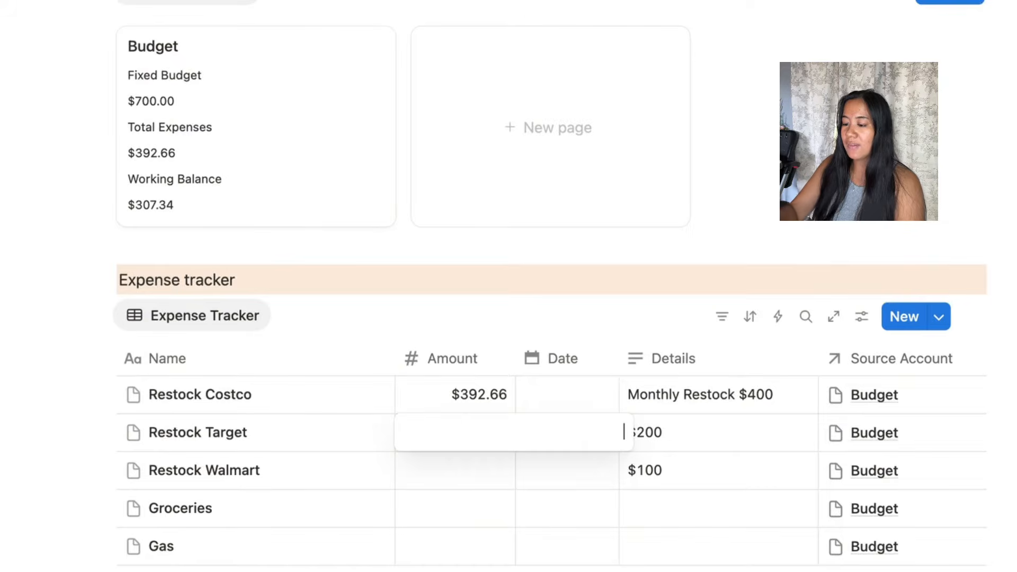
{"action": "type", "text": "209.51"}
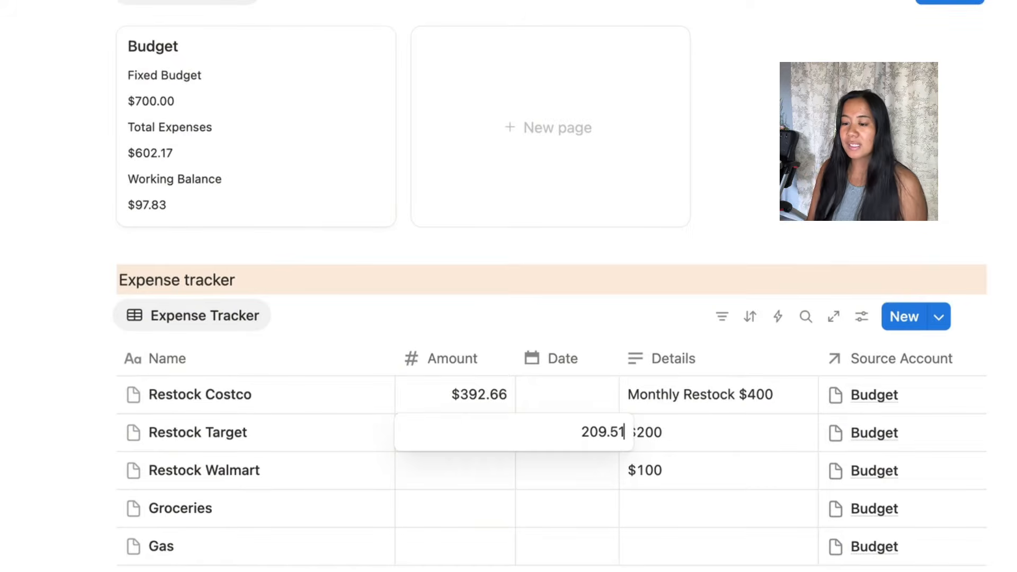
{"action": "key", "text": "Return"}
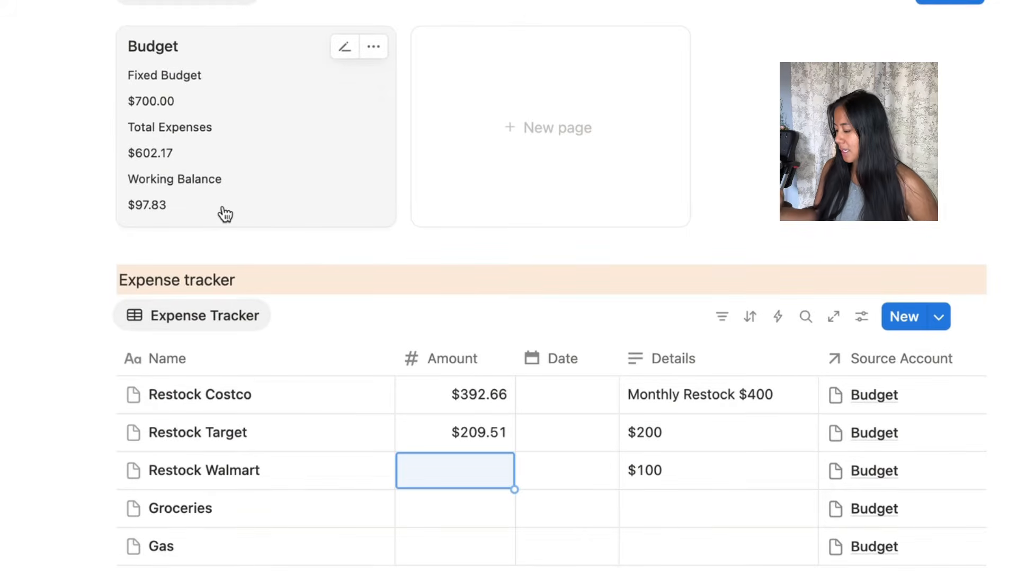
- Set the Restock Walmart expense amount to 181.58
{"action": "left_click", "coordinate": [465, 470]}
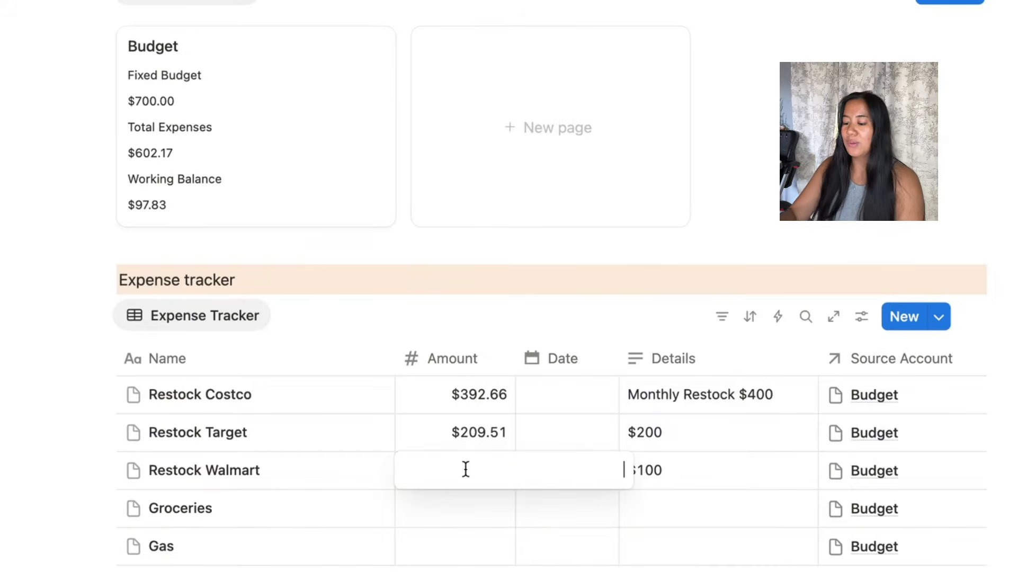
{"action": "type", "text": "18"}
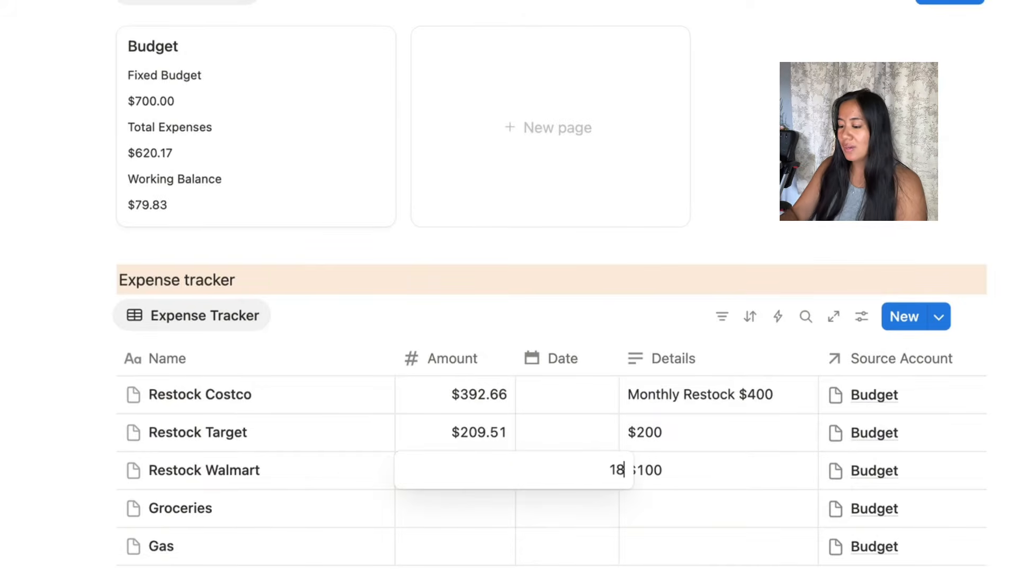
{"action": "type", "text": "1."}
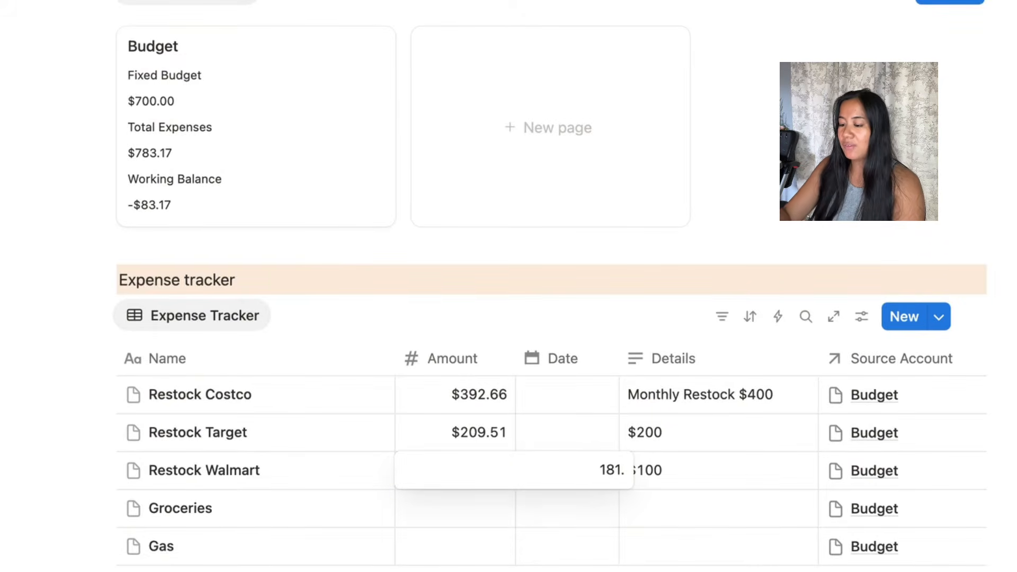
{"action": "type", "text": "58"}
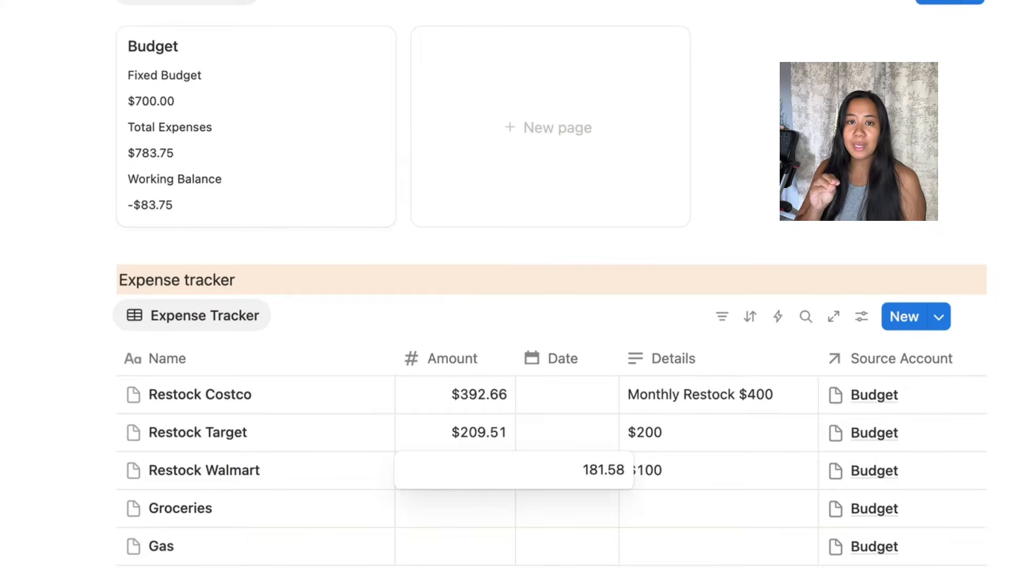
{"action": "key", "text": "Return"}
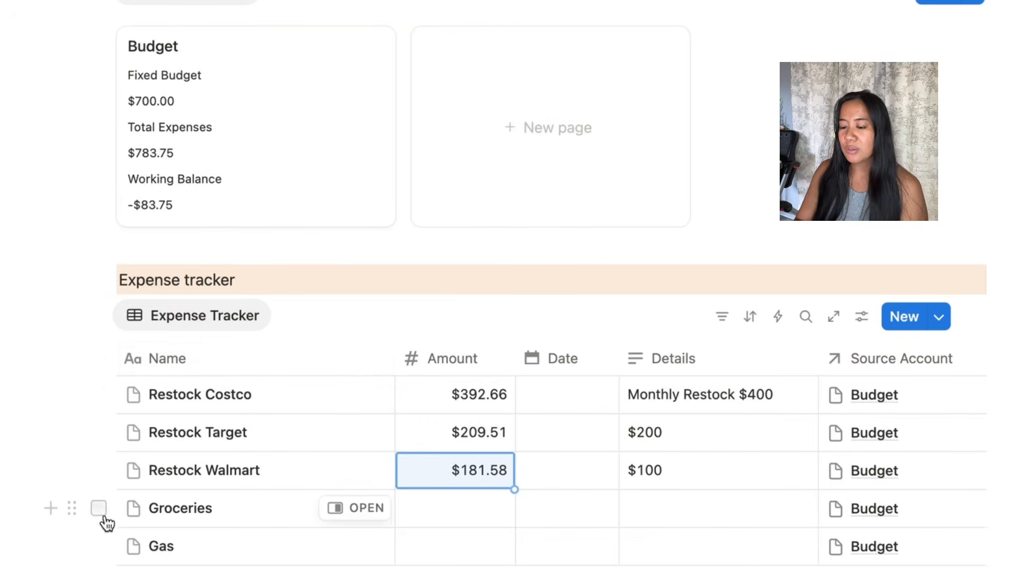
- Delete the Groceries row from the expense tracker
{"action": "left_click", "coordinate": [99, 508]}
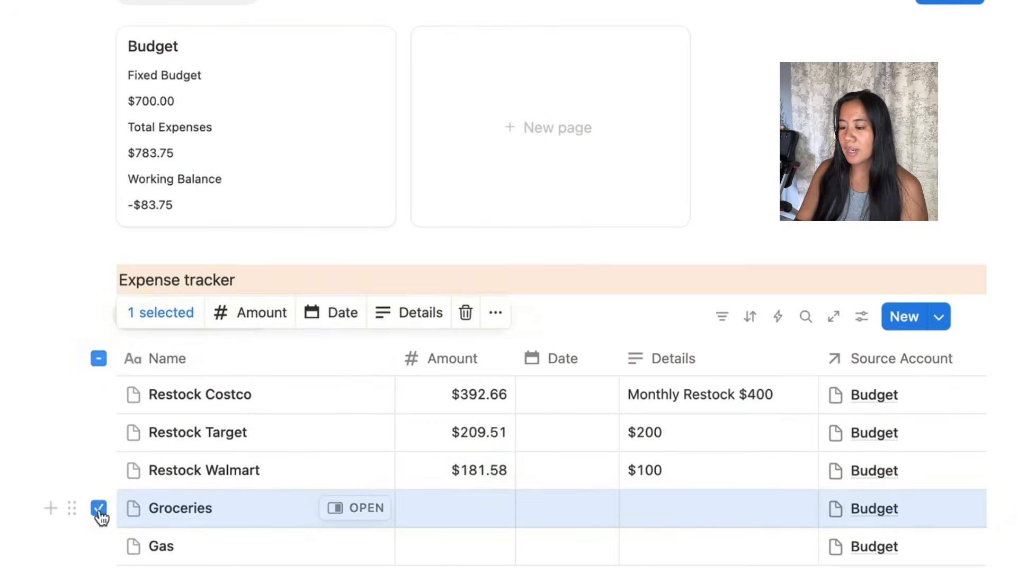
{"action": "left_click", "coordinate": [466, 315]}
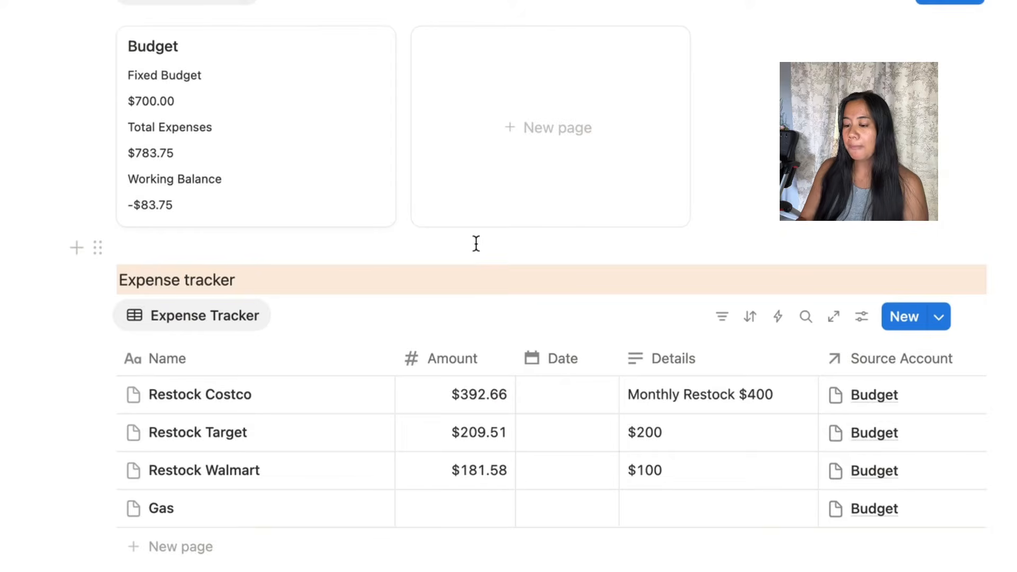
- Add a new expense named Pandas with an amount of 30 to the expense tracker
{"action": "scroll", "coordinate": [477, 244], "scroll_direction": "down", "scroll_amount": 1}
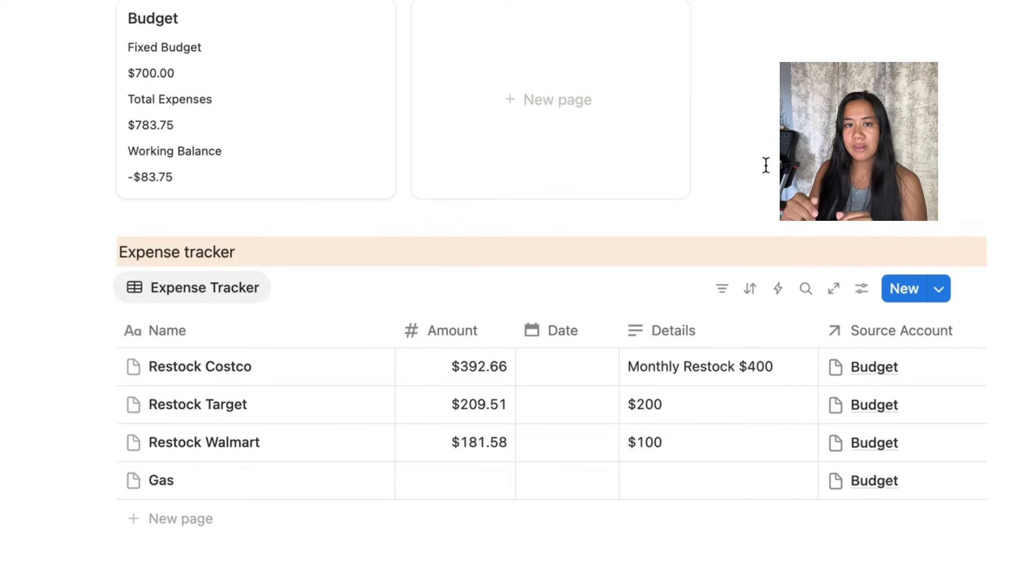
{"action": "scroll", "coordinate": [766, 165], "scroll_direction": "up", "scroll_amount": 2}
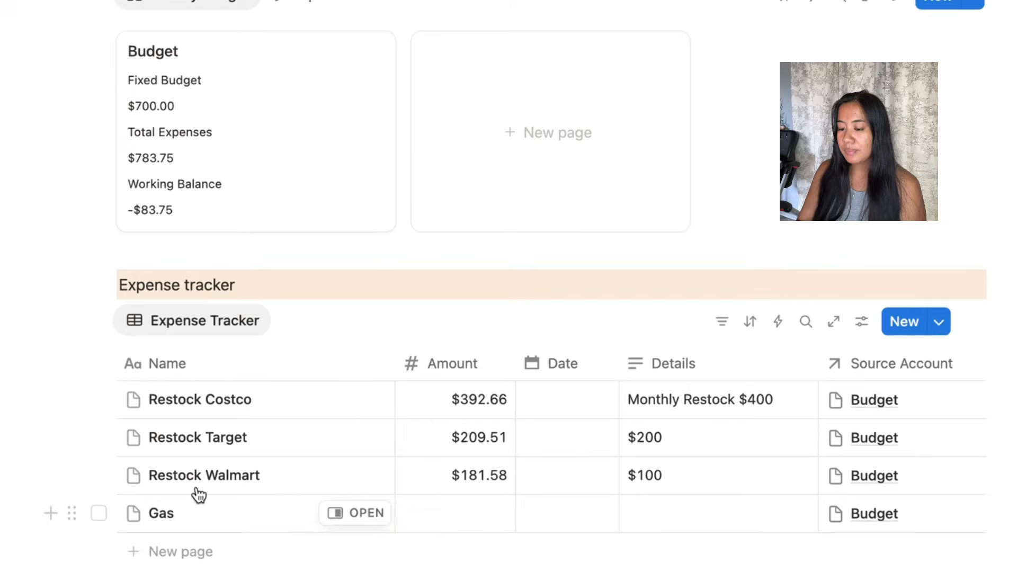
{"action": "left_click", "coordinate": [142, 548]}
{"action": "type", "text": "Pandas"}
{"action": "key", "text": "Return"}
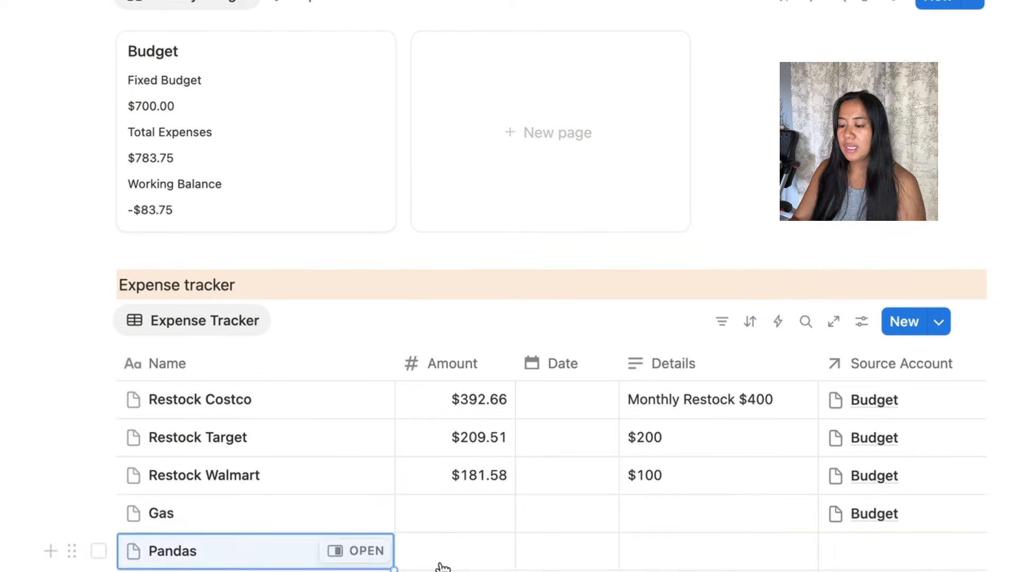
{"action": "left_click", "coordinate": [468, 551]}
{"action": "type", "text": "30"}
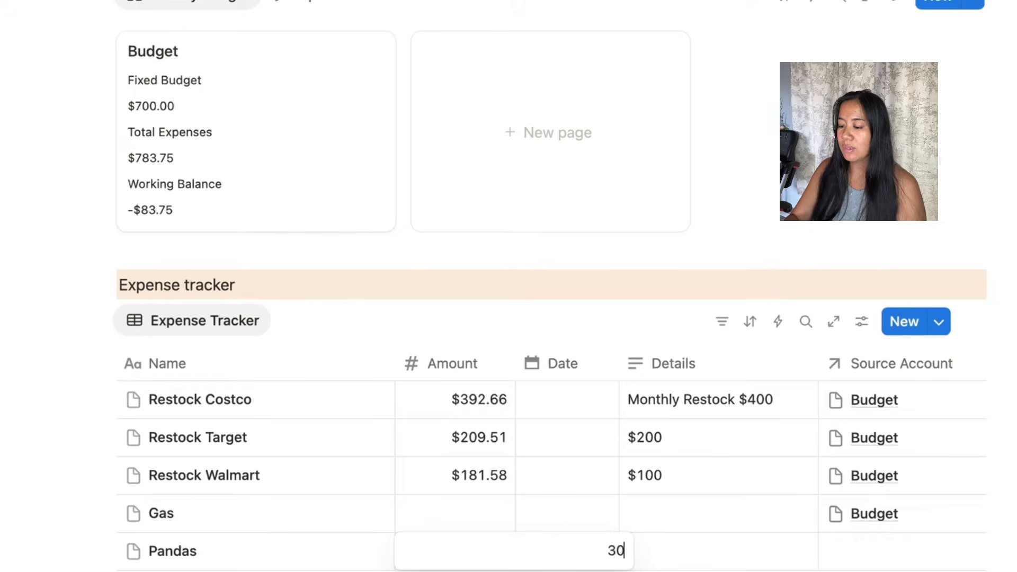
{"action": "key", "text": "Return"}
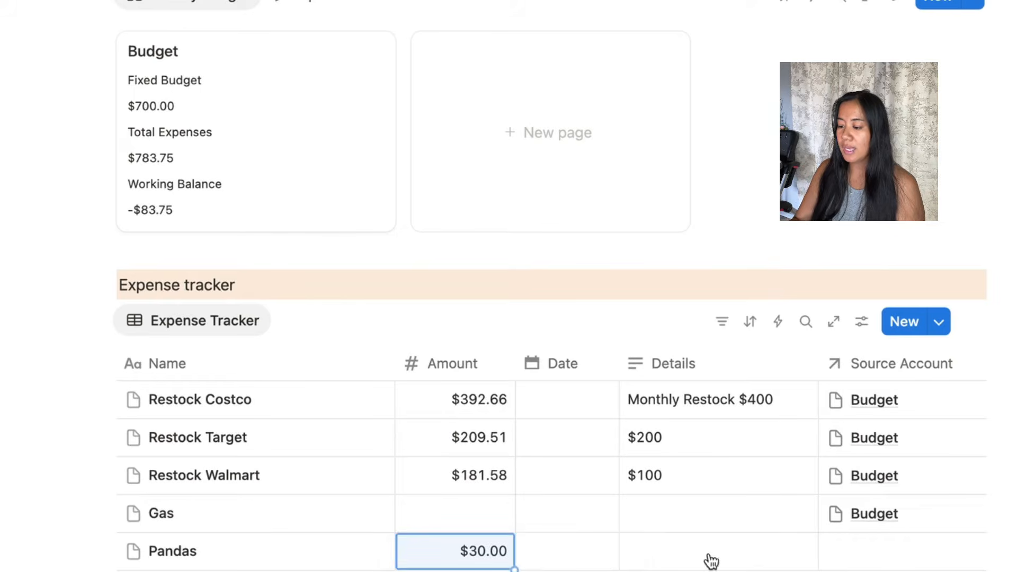
- Link the Pandas expense to the Budget source account and move its row above Gas
{"action": "left_click", "coordinate": [837, 555]}
{"action": "left_click", "coordinate": [881, 506]}
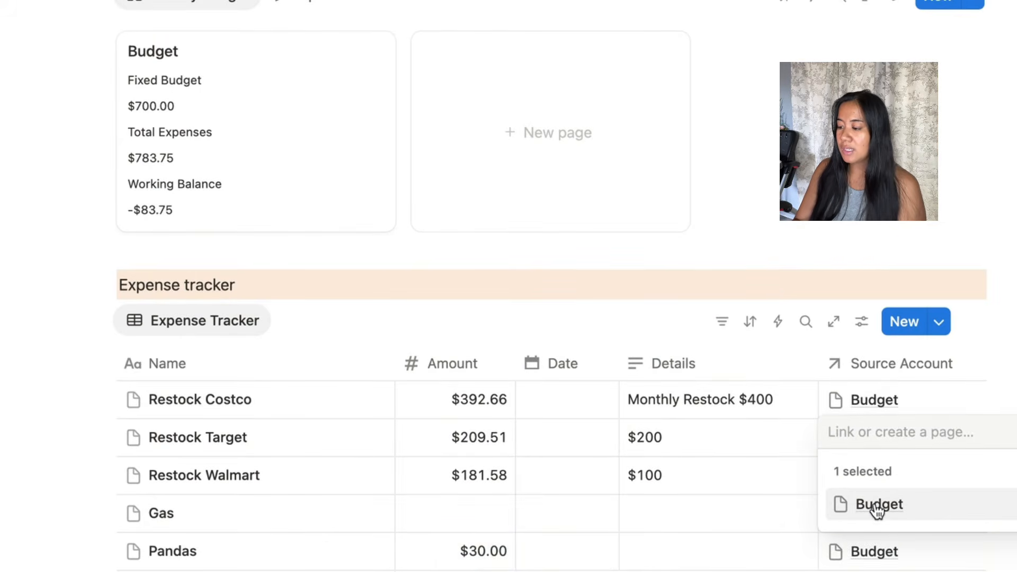
{"action": "key", "text": "Escape"}
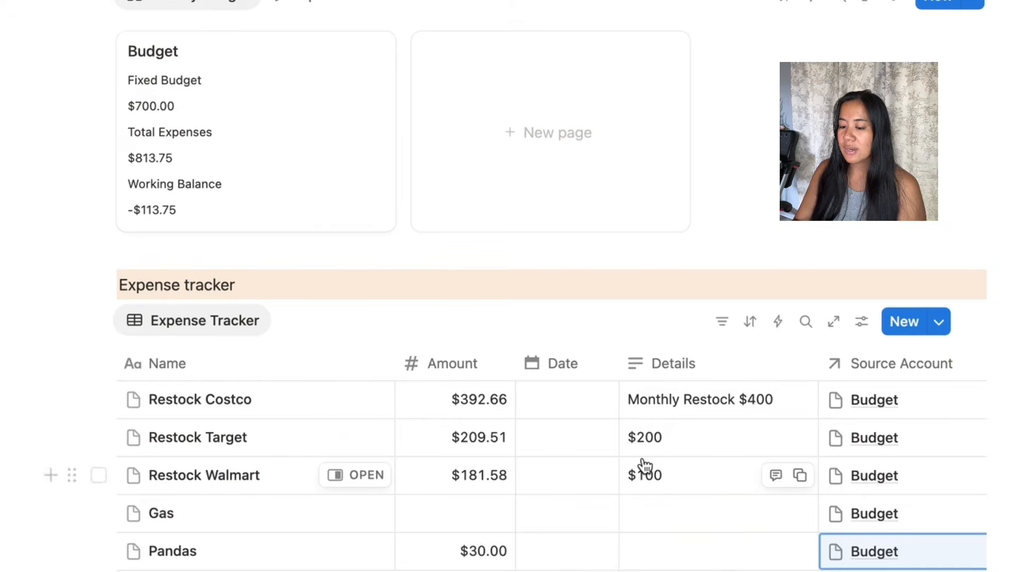
{"action": "left_click_drag", "start_coordinate": [77, 525], "coordinate": [75, 504]}
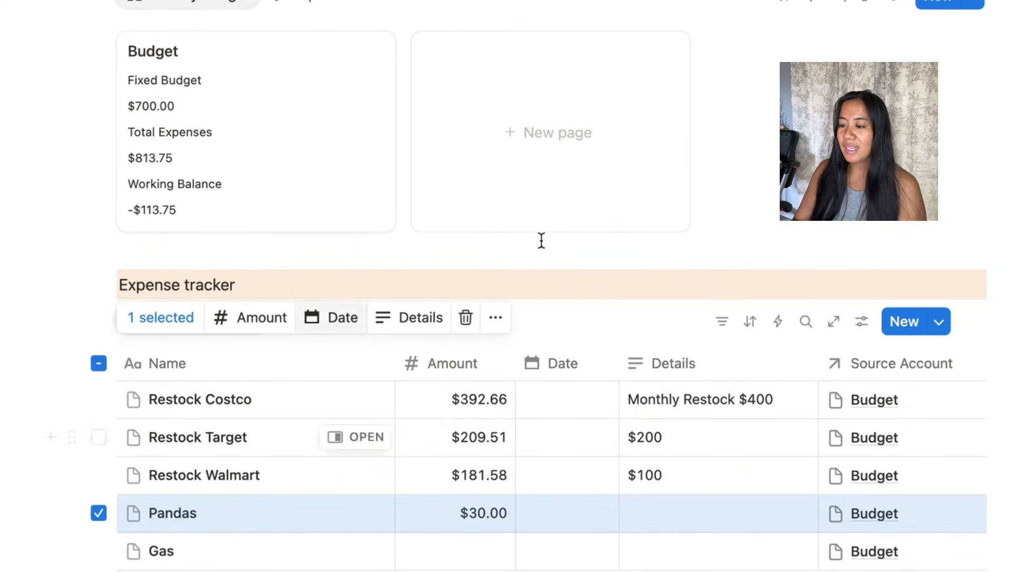
{"action": "left_click", "coordinate": [808, 245]}
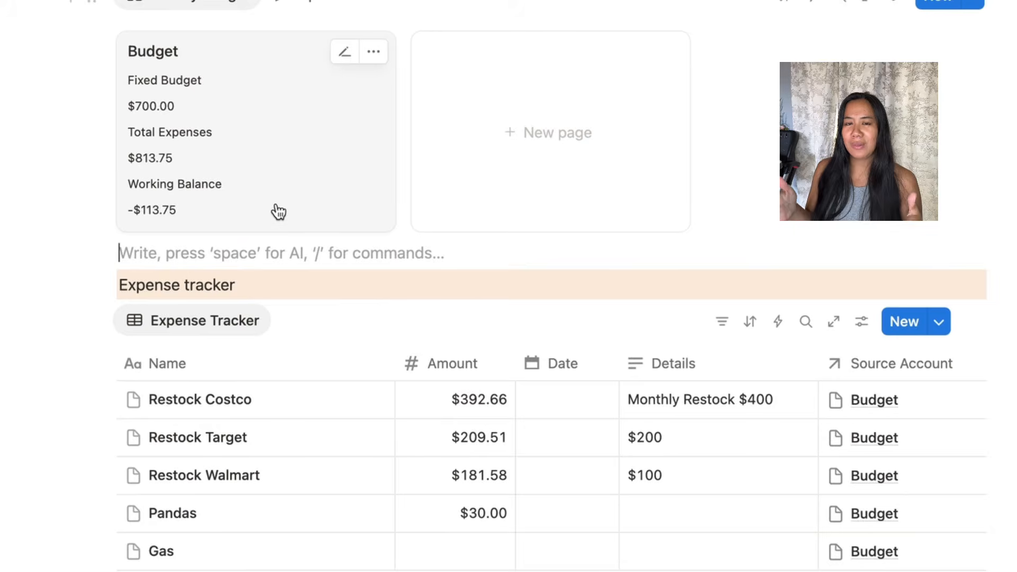
{"action": "scroll", "coordinate": [279, 212], "scroll_direction": "down", "scroll_amount": 1}
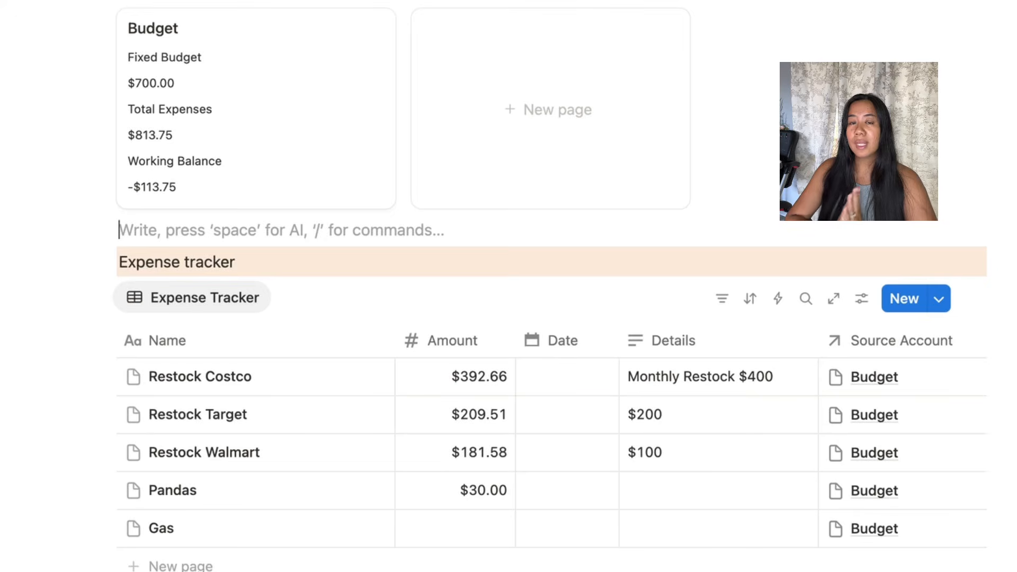
{"action": "scroll", "coordinate": [550, 286], "scroll_direction": "up", "scroll_amount": 1}
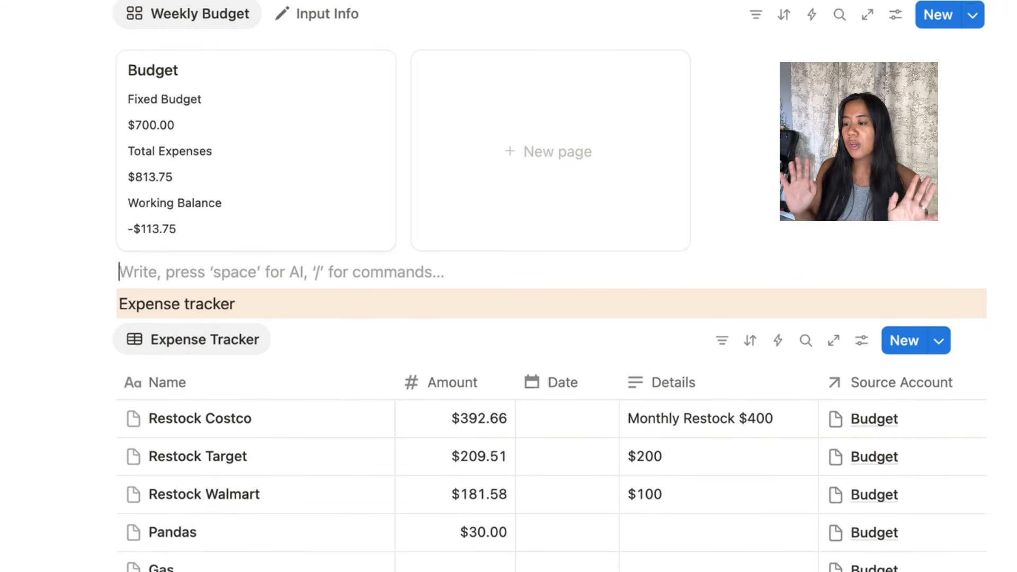